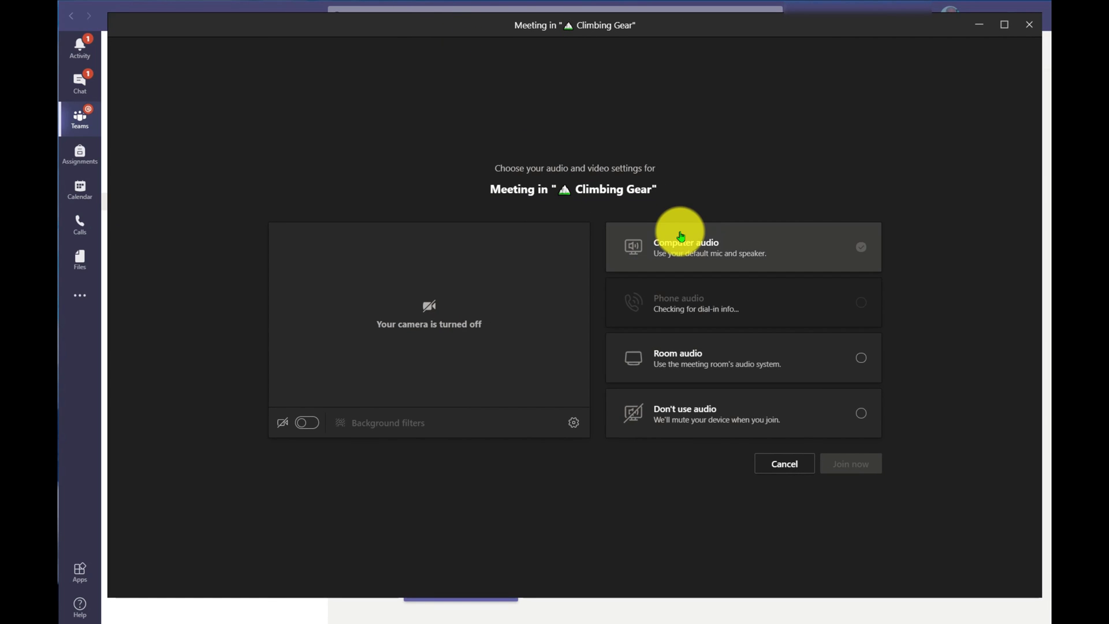
# Step: Join the Climbing Gear meeting using computer audio, with the microphone turned off
pyautogui.click(673, 254)
pyautogui.click(651, 322)
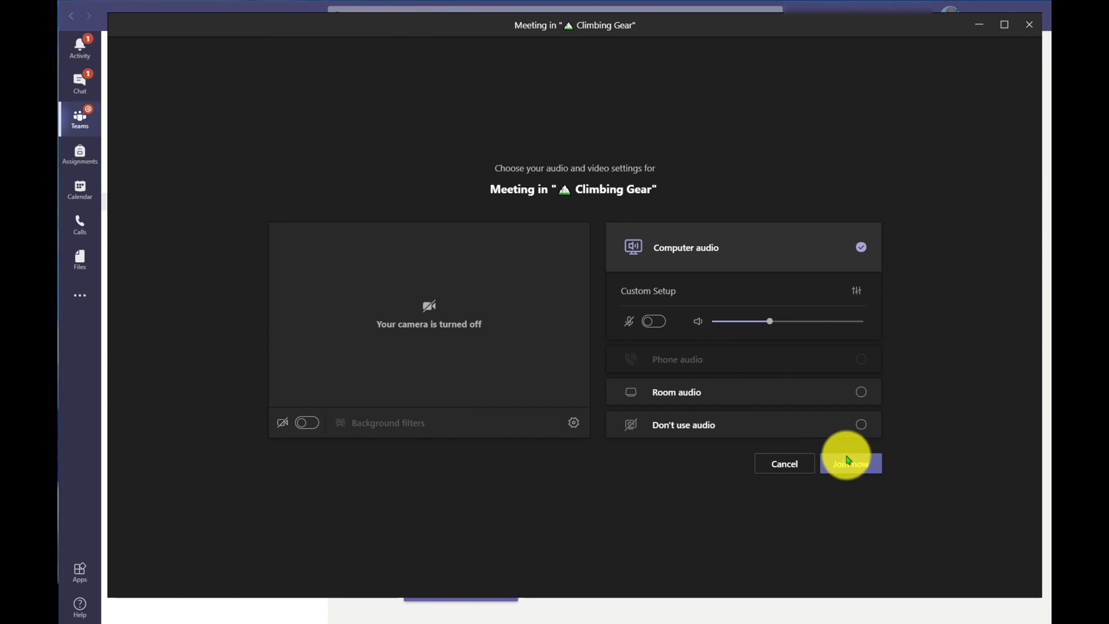
pyautogui.click(850, 463)
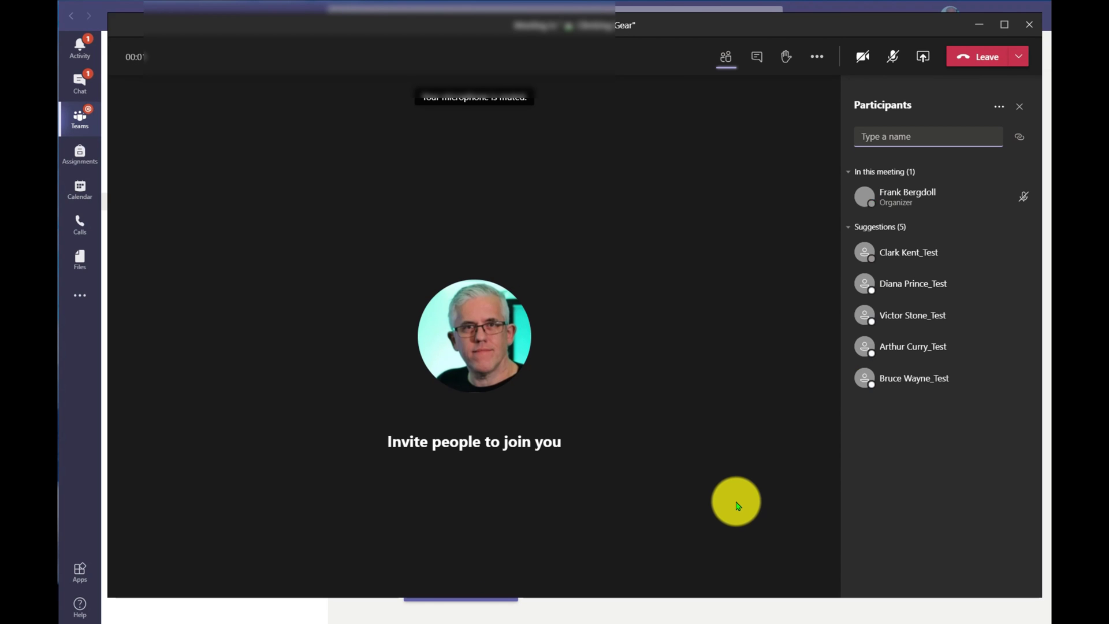
# Step: Share VR Field Trip.pptx, uploaded from the computer, as a PowerPoint presentation
pyautogui.click(924, 56)
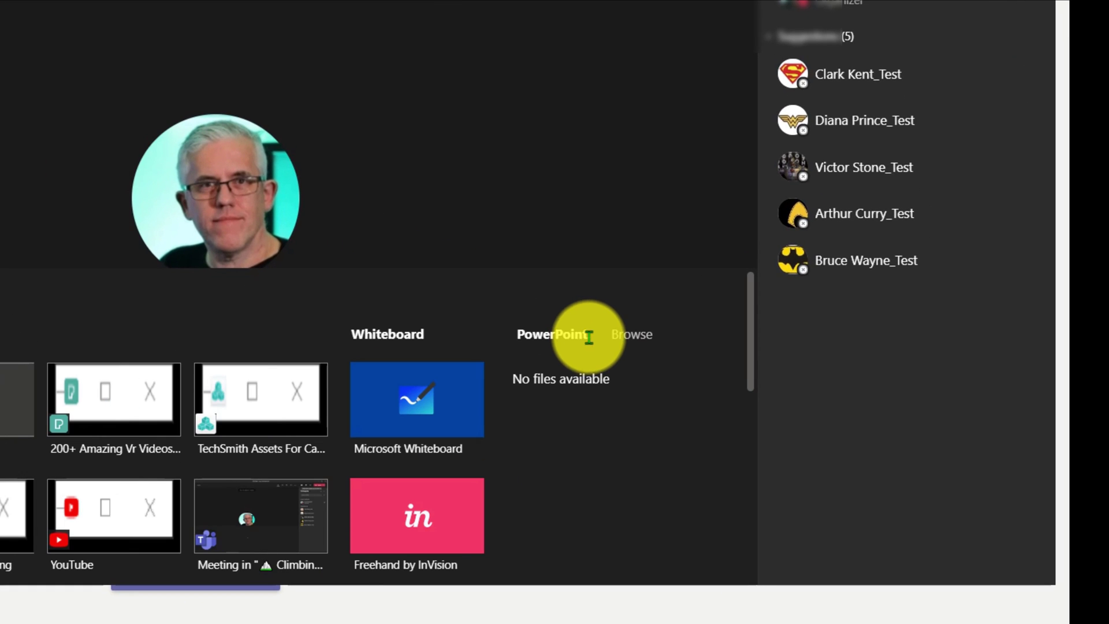
pyautogui.click(634, 335)
pyautogui.click(571, 373)
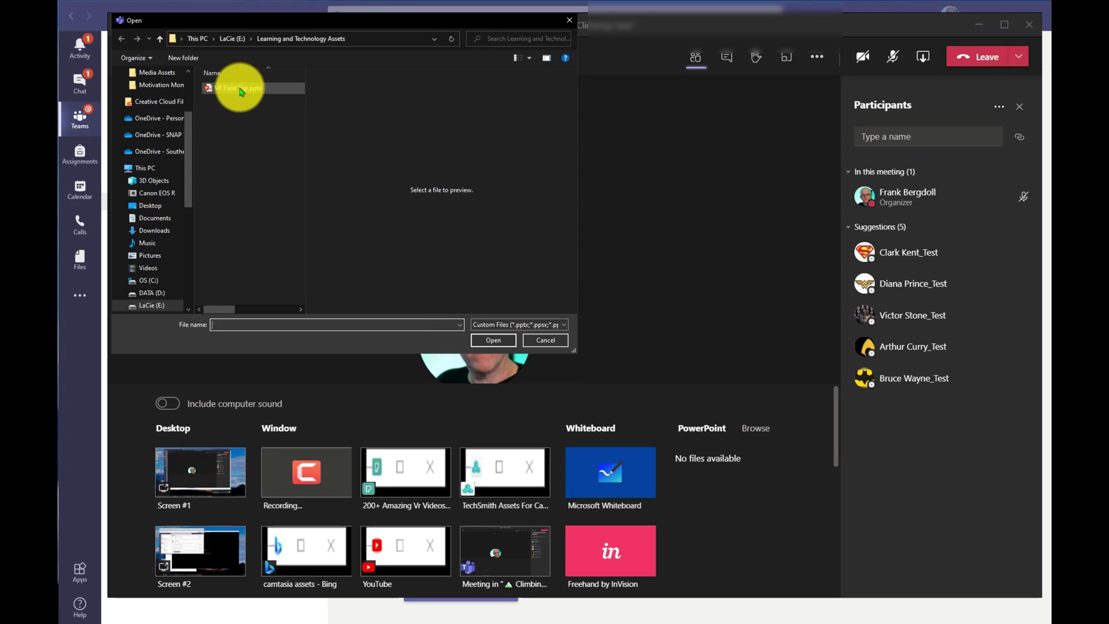
pyautogui.doubleClick(239, 88)
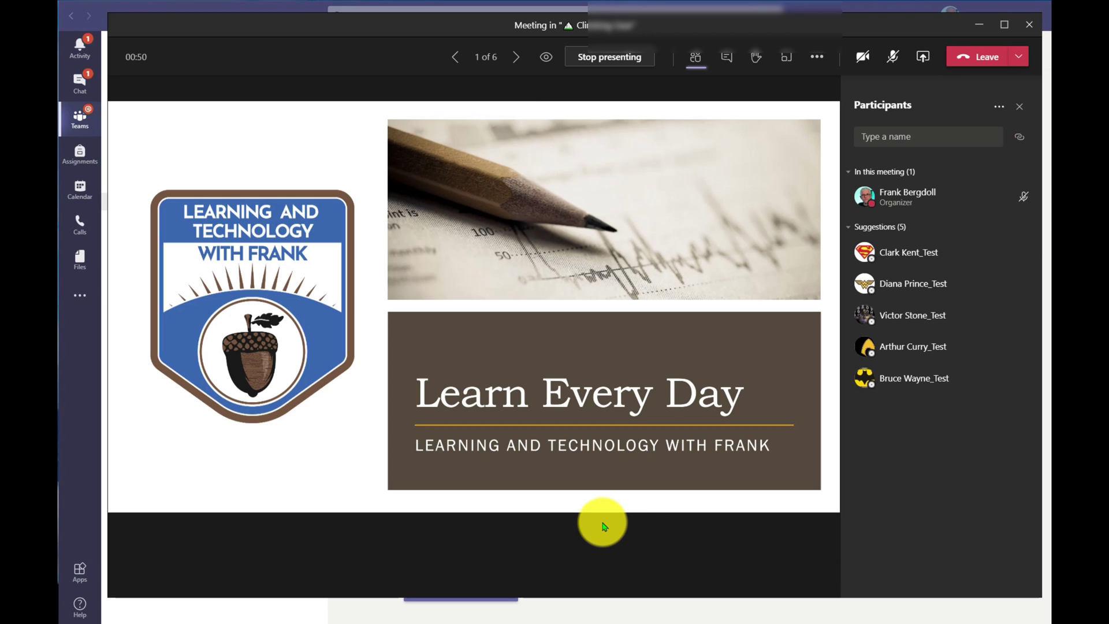
# Step: Choose End meeting from the Leave dropdown and confirm ending it for everyone
pyautogui.click(1018, 56)
pyautogui.click(1002, 102)
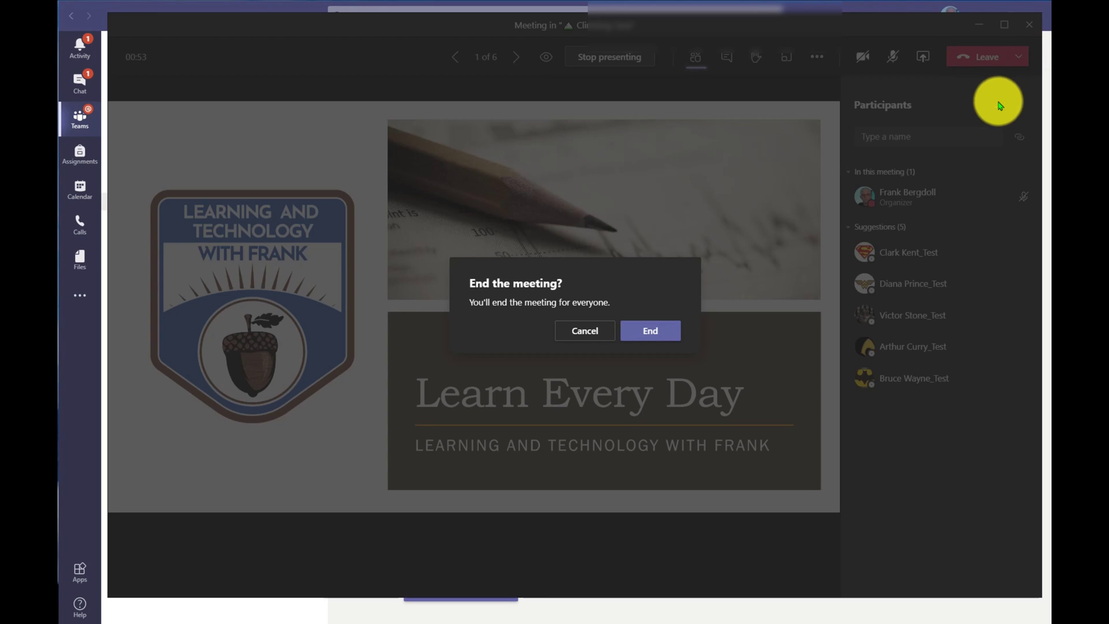
pyautogui.click(646, 329)
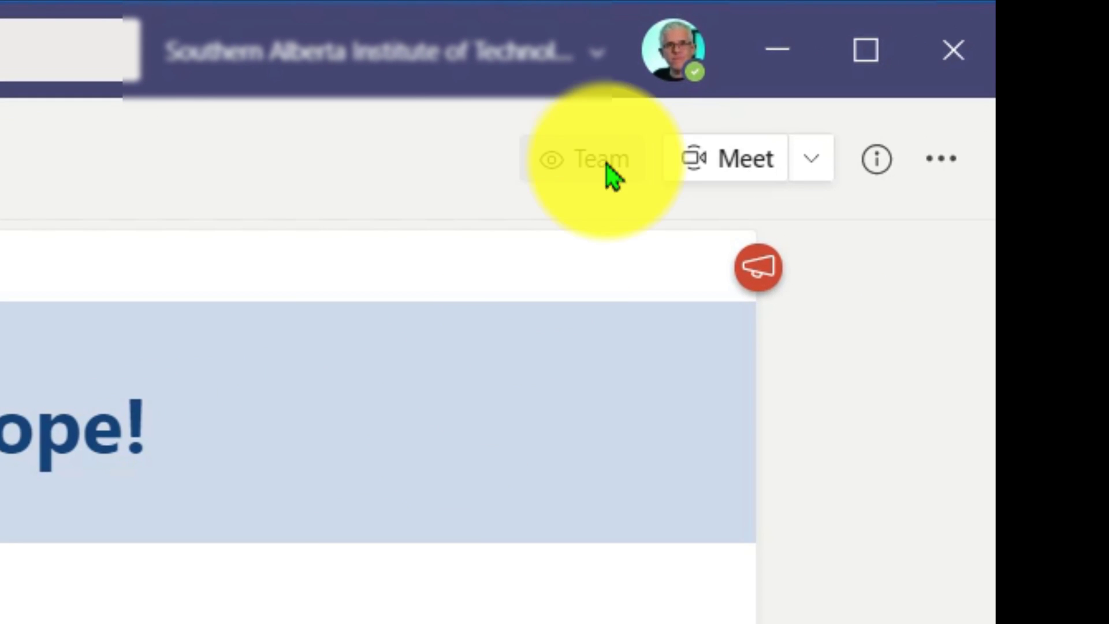
# Step: Run Check for updates from the profile menu
pyautogui.click(674, 58)
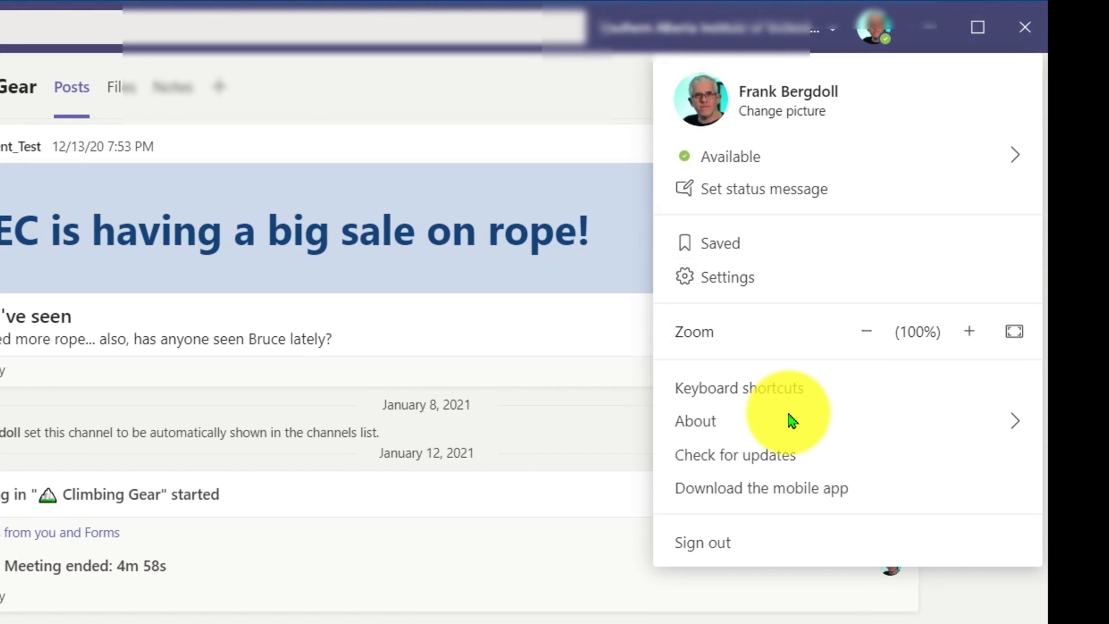
pyautogui.moveTo(789, 422)
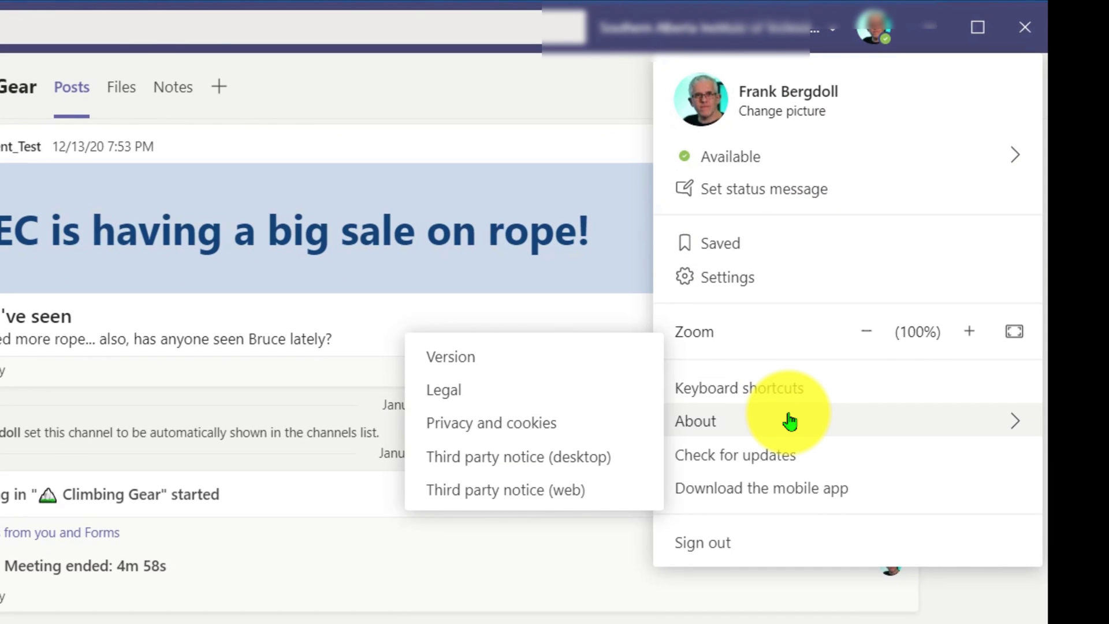
pyautogui.press('Up')
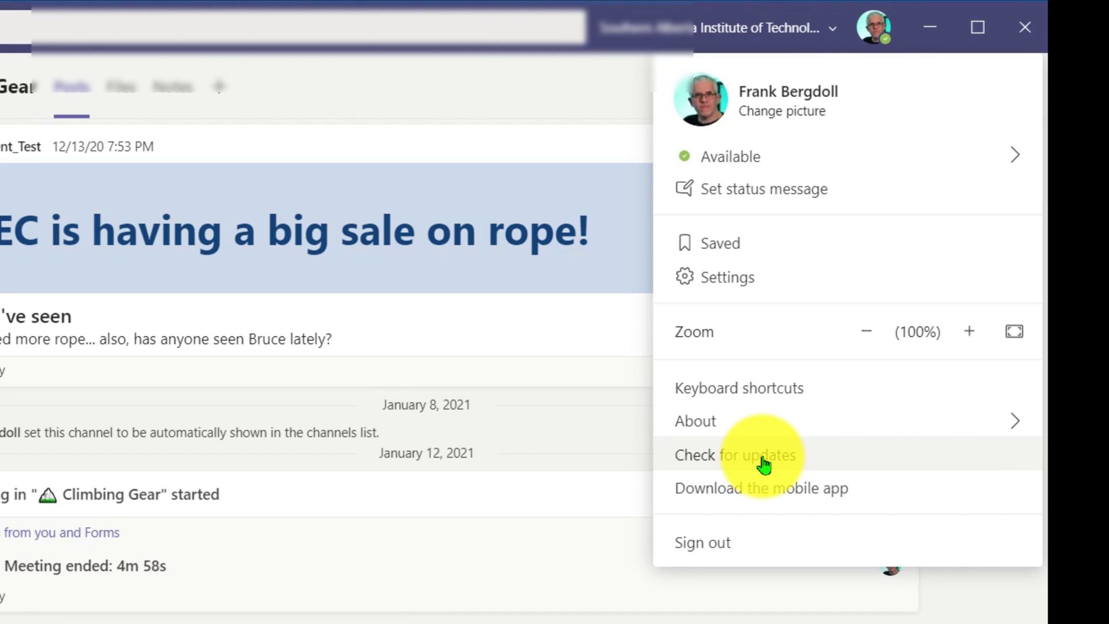
pyautogui.click(764, 464)
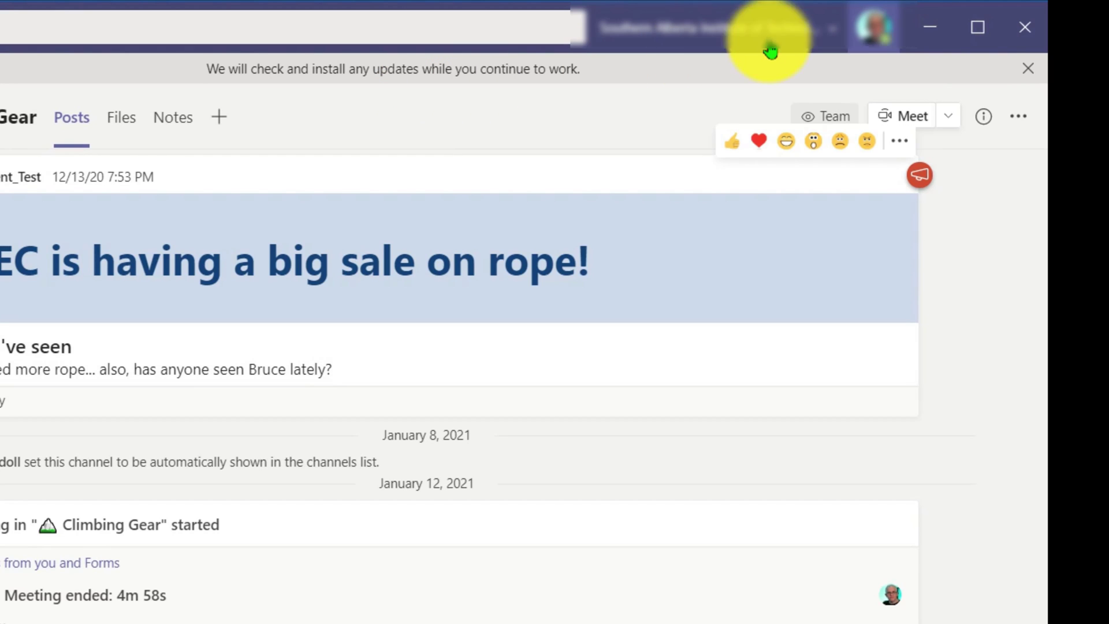
# Step: Inspect the About submenu, confirming no public preview option is offered
pyautogui.click(875, 27)
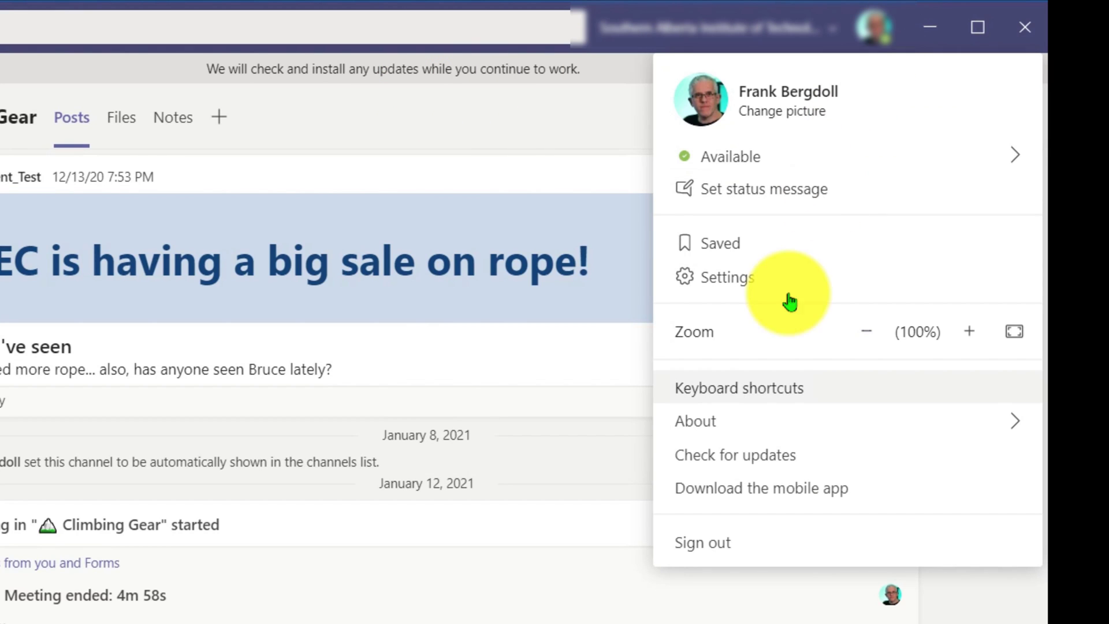
pyautogui.moveTo(745, 427)
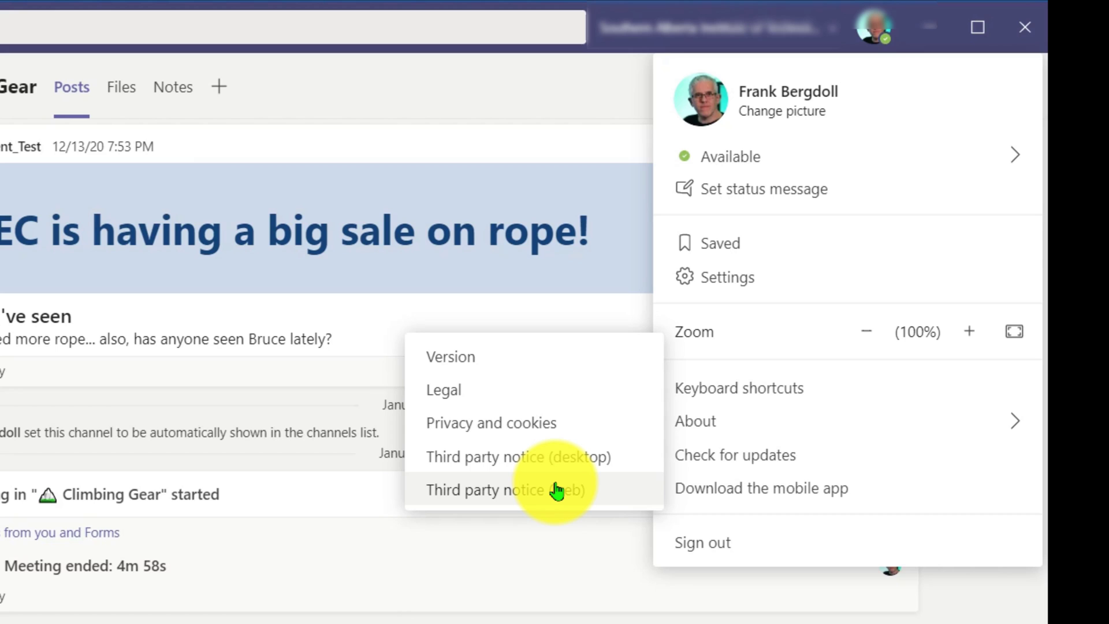
pyautogui.press('Up')
pyautogui.press('Up')
pyautogui.press('Up')
pyautogui.press('Up')
pyautogui.press('Up')
pyautogui.press('Up')
pyautogui.press('Up')
pyautogui.press('Up')
pyautogui.press('Up')
pyautogui.press('Up')
pyautogui.press('Up')
pyautogui.press('Up')
pyautogui.press('Up')
pyautogui.press('Up')
pyautogui.press('Up')
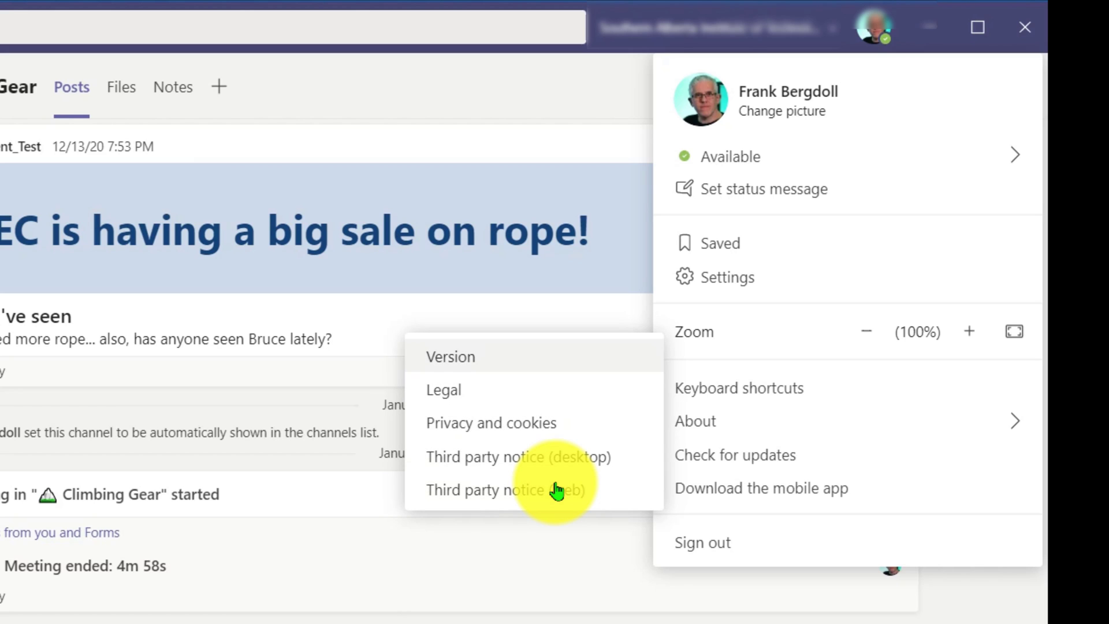
pyautogui.press('Up')
pyautogui.press('Up')
pyautogui.press('Up')
pyautogui.press('Up')
pyautogui.press('Up')
pyautogui.press('Left')
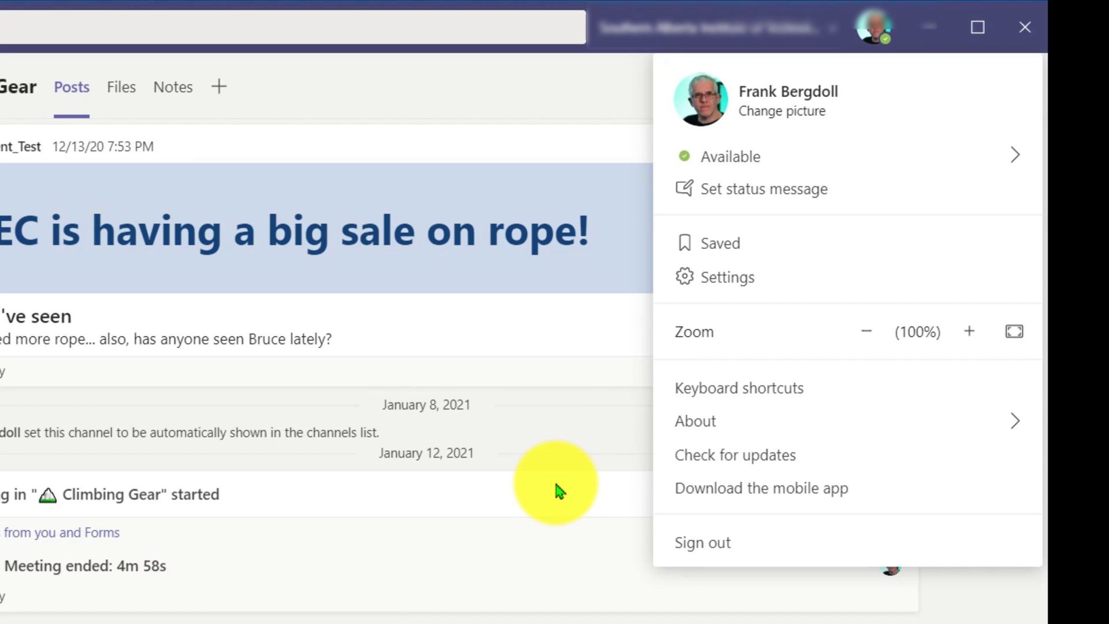
pyautogui.press('Down')
pyautogui.press('Up')
pyautogui.press('Right')
pyautogui.press('Escape')
pyautogui.press('Escape')
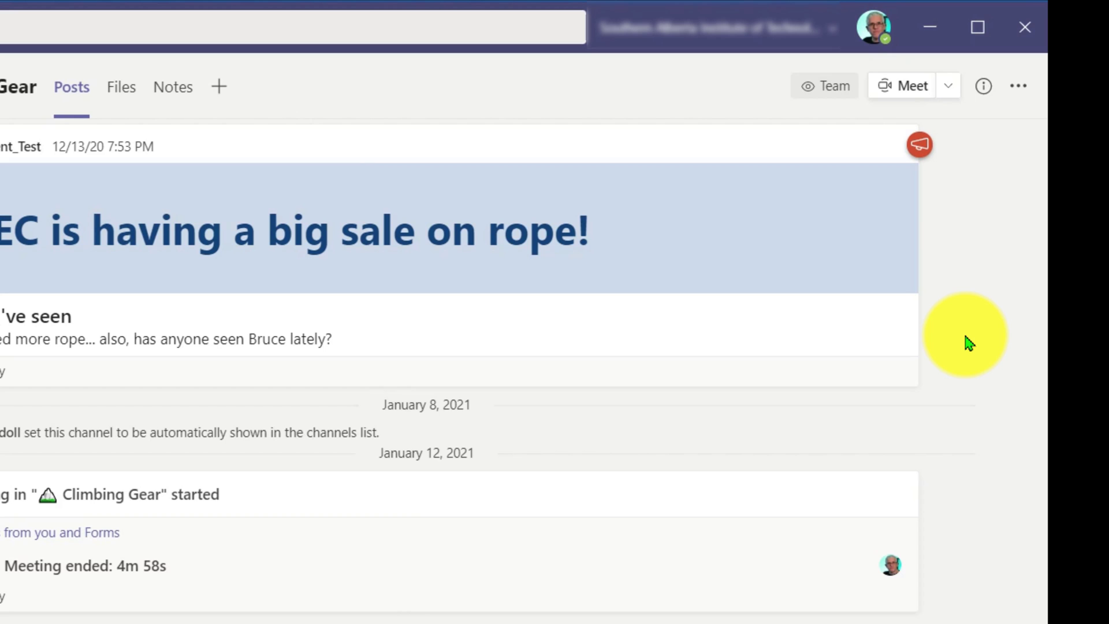
# Step: Sign out of the current Teams account from the profile menu
pyautogui.click(872, 29)
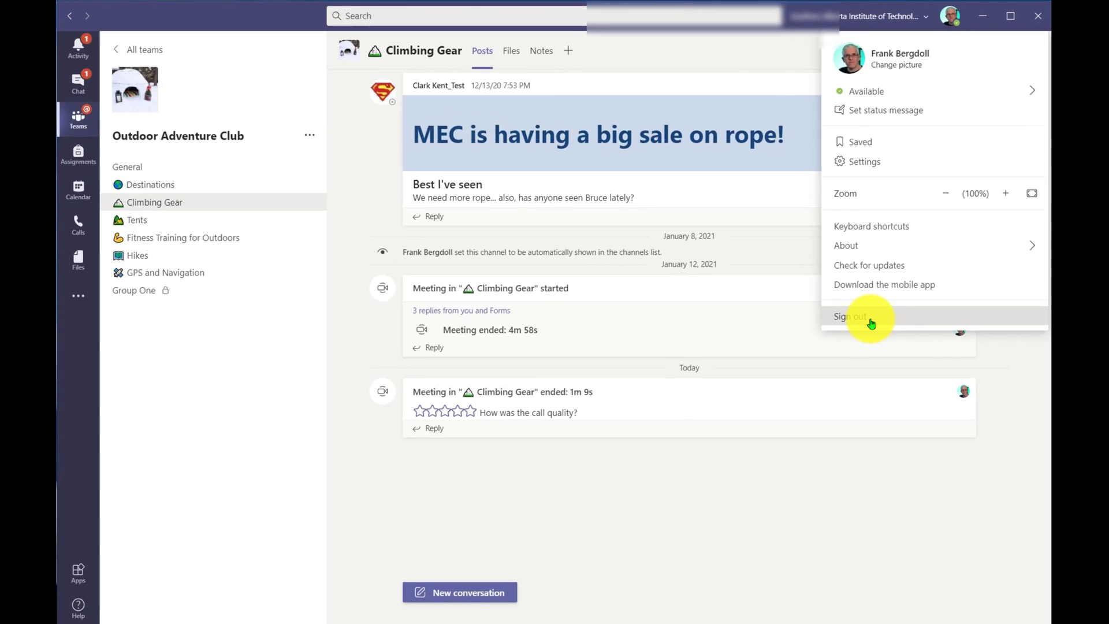
pyautogui.click(797, 454)
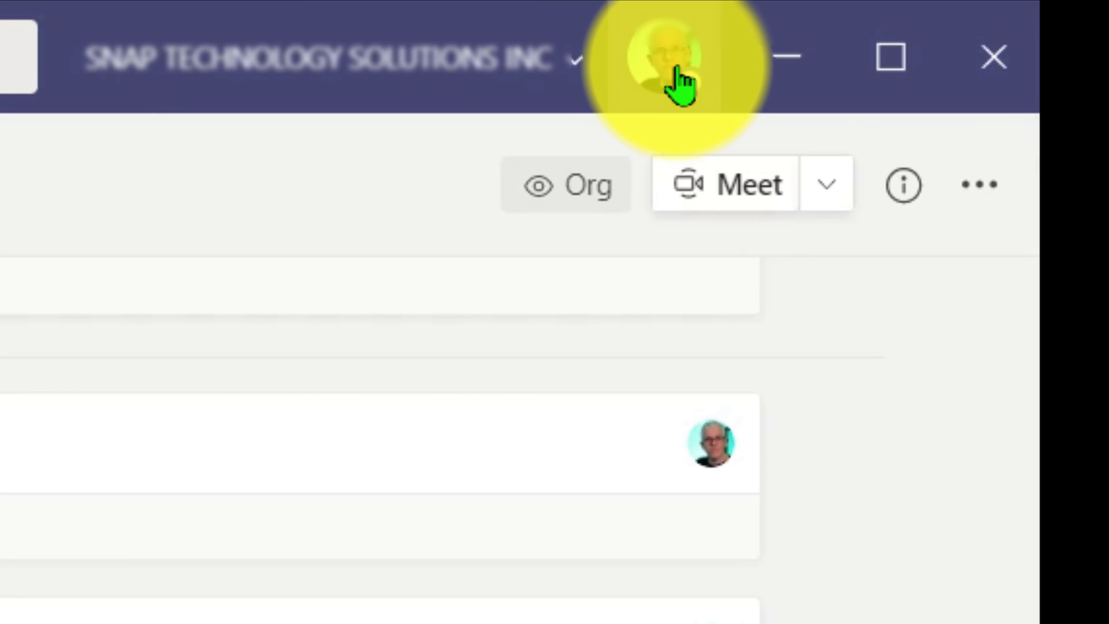
# Step: Turn on Public preview from the profile menu's About submenu
pyautogui.click(952, 17)
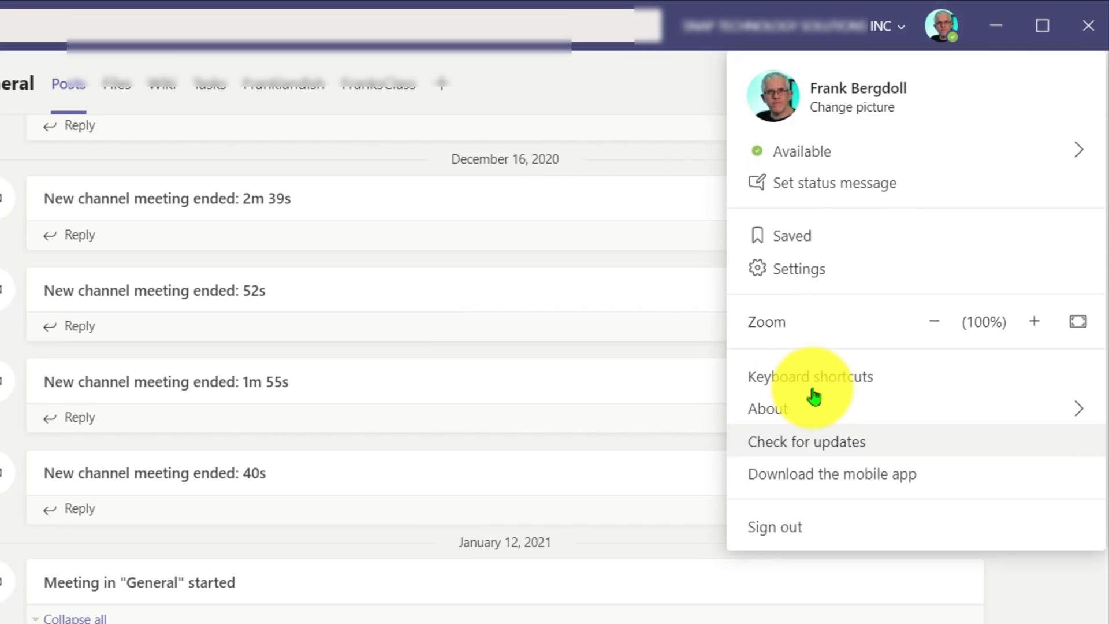
pyautogui.moveTo(805, 420)
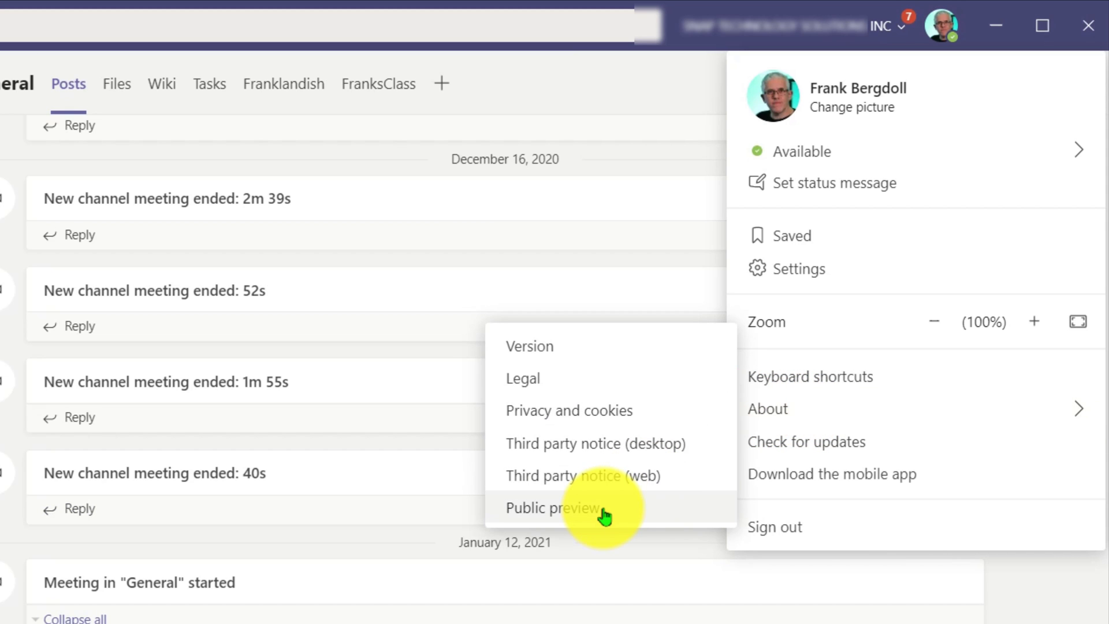
pyautogui.click(603, 509)
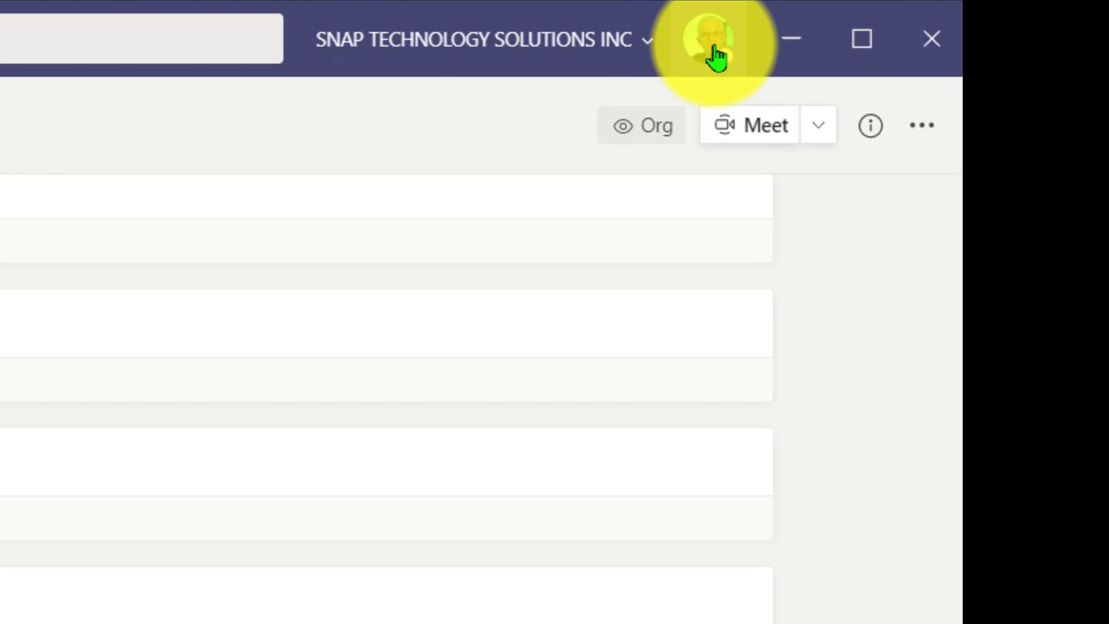
# Step: Verify Developer preview and Public preview are both checked under About
pyautogui.click(951, 16)
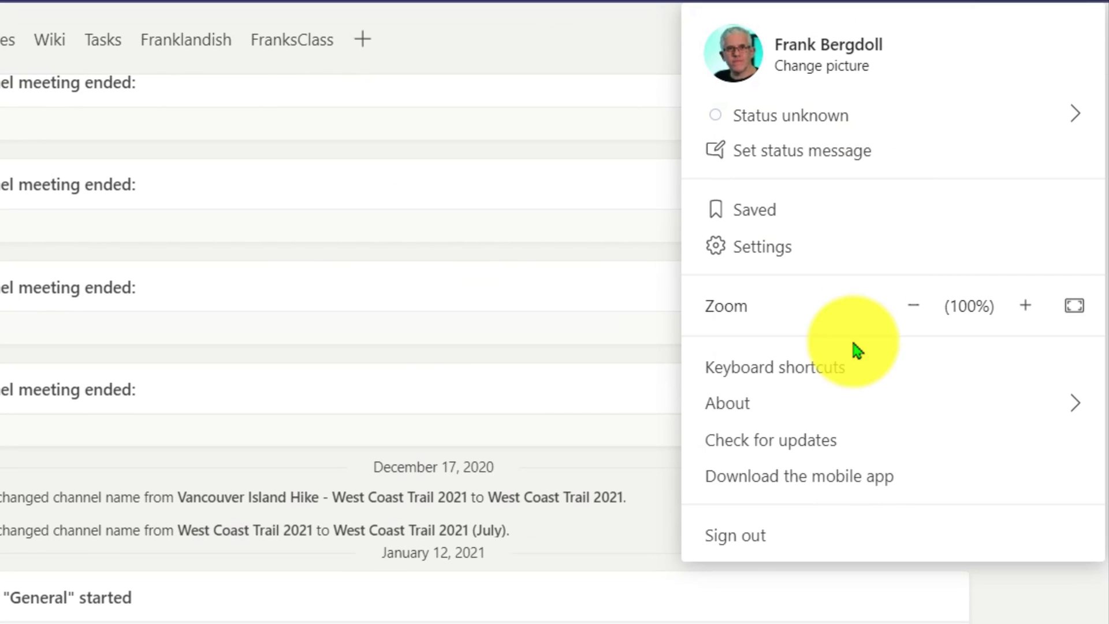
pyautogui.moveTo(602, 620)
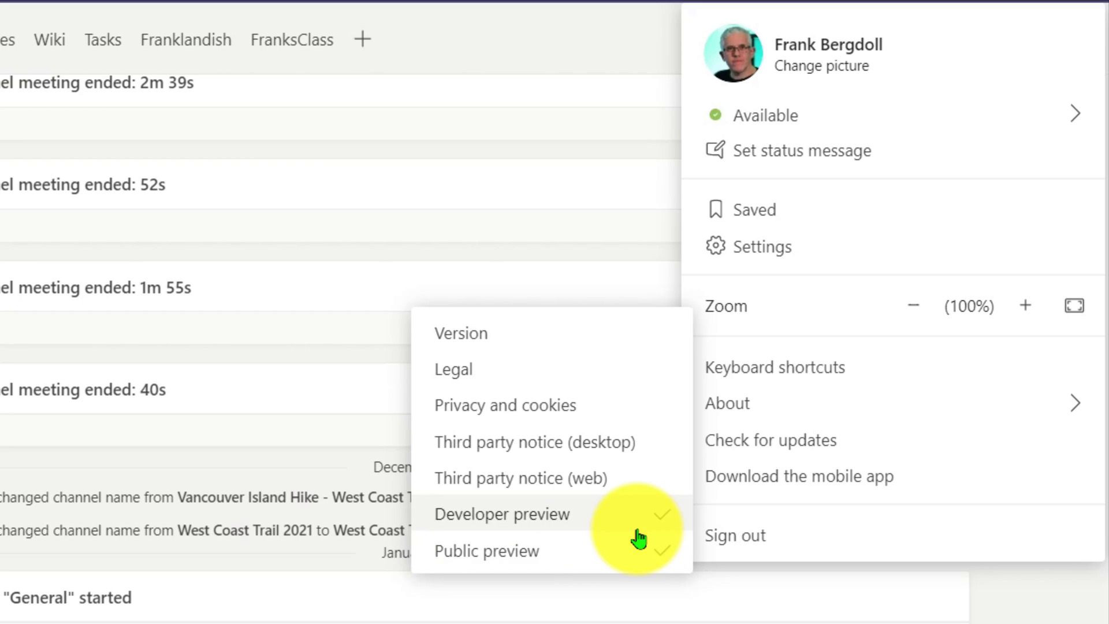
pyautogui.click(982, 604)
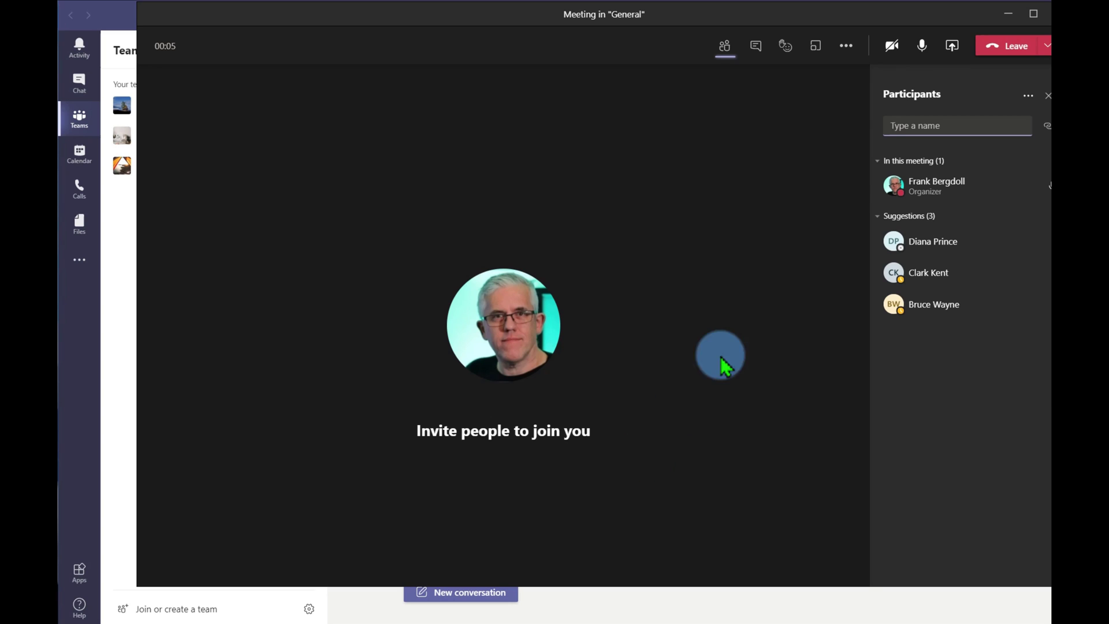
# Step: Share VR Field Trip.pptx from the computer in the General channel meeting
pyautogui.click(952, 46)
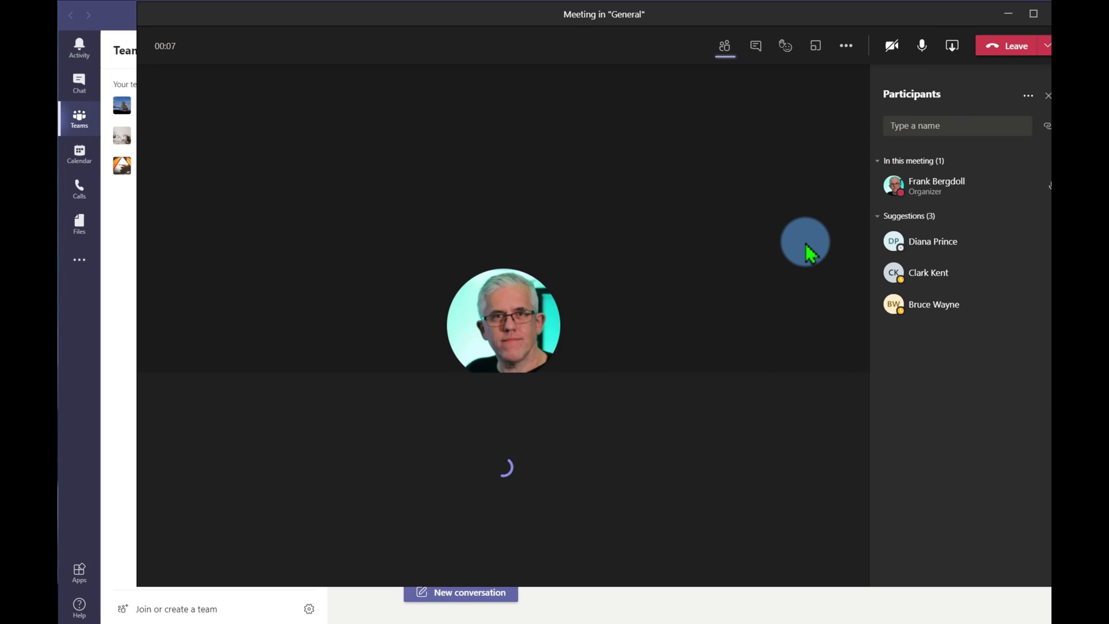
pyautogui.click(793, 430)
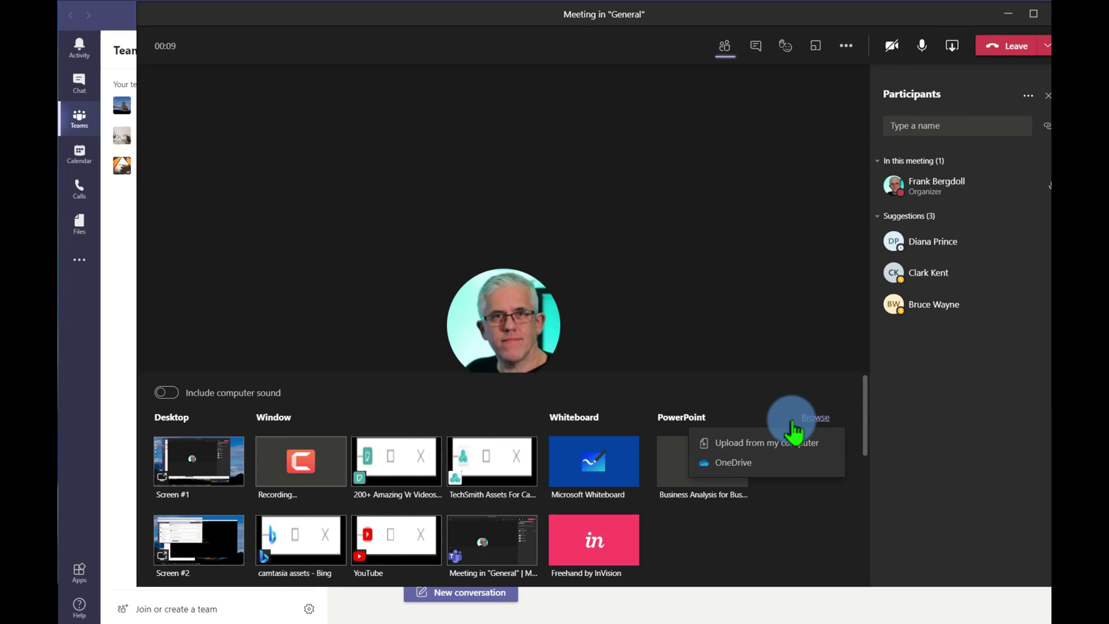
pyautogui.click(804, 450)
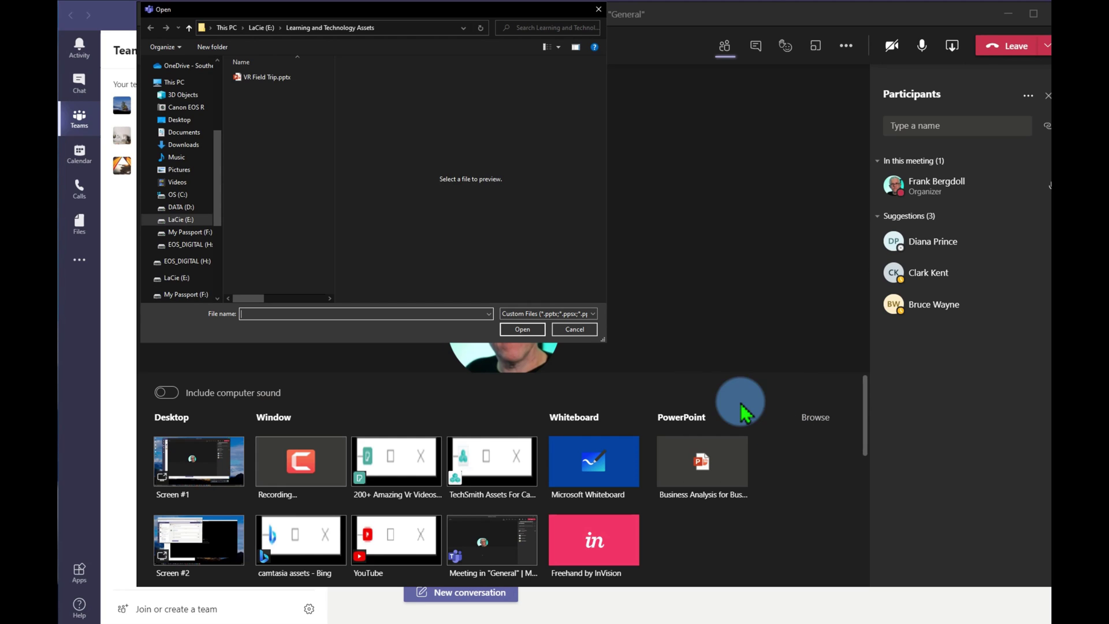
pyautogui.doubleClick(251, 75)
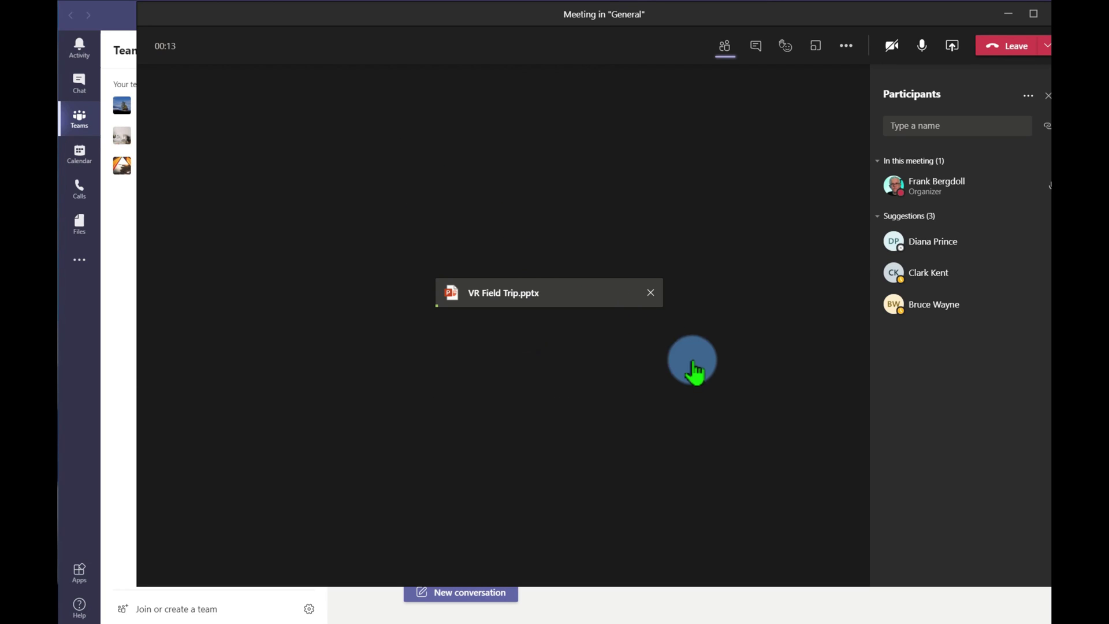